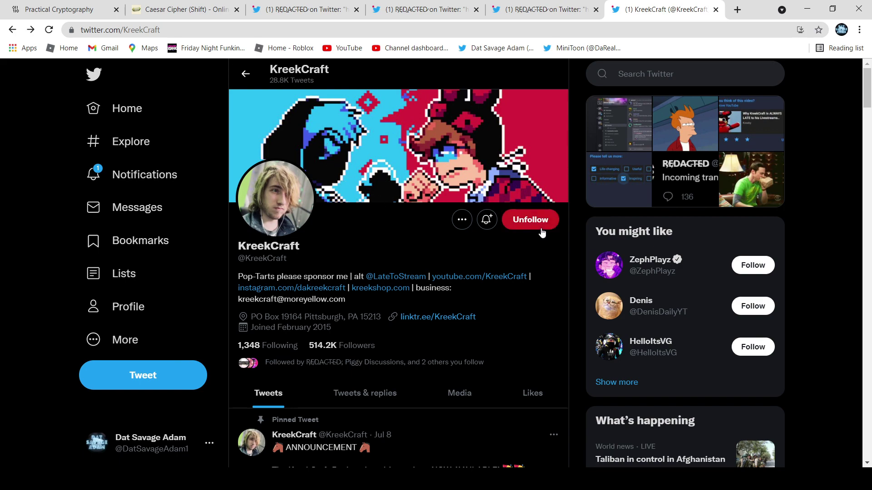
Step: Open the LateToStream profile and scroll down to its Aug 14 video tweet
{"action": "mouse_move", "coordinate": [869, 101]}
{"action": "left_mouse_down"}
{"action": "mouse_move", "coordinate": [868, 132]}
{"action": "mouse_move", "coordinate": [869, 102]}
{"action": "left_mouse_up"}
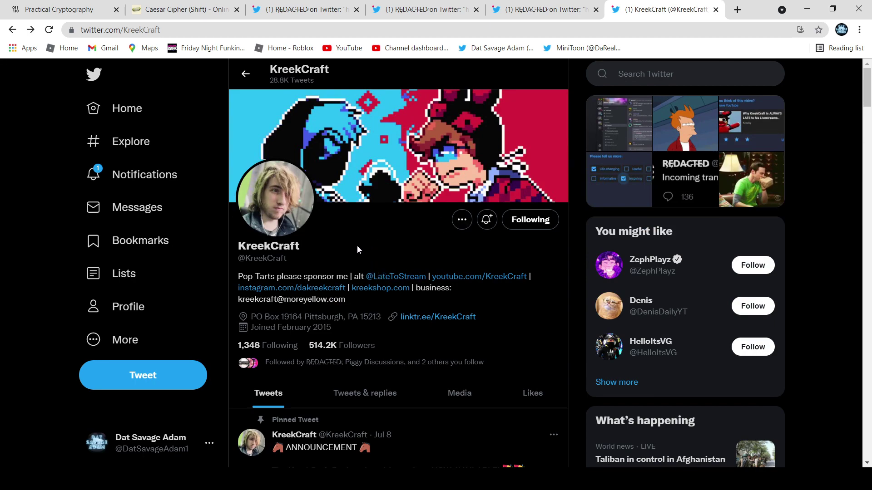
{"action": "mouse_move", "coordinate": [383, 278]}
{"action": "left_click", "coordinate": [386, 279]}
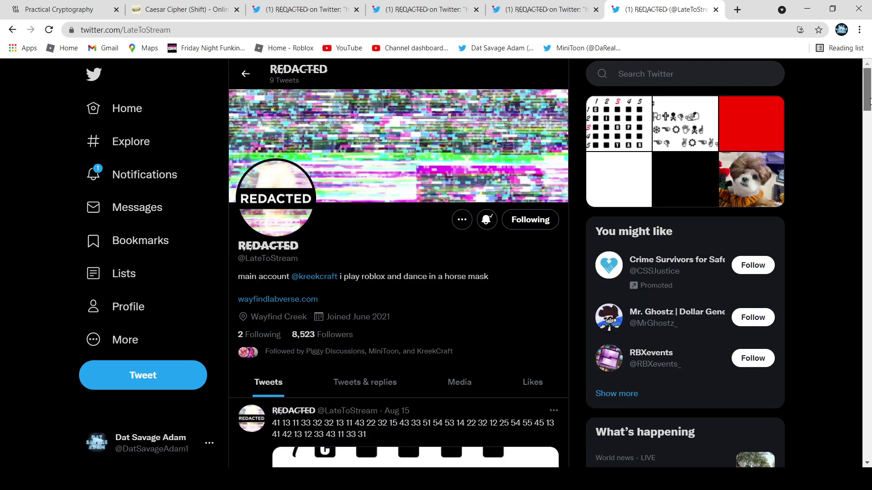
{"action": "left_click_drag", "start_coordinate": [870, 103], "coordinate": [870, 97]}
{"action": "scroll", "coordinate": [859, 101], "scroll_direction": "down", "scroll_amount": 5}
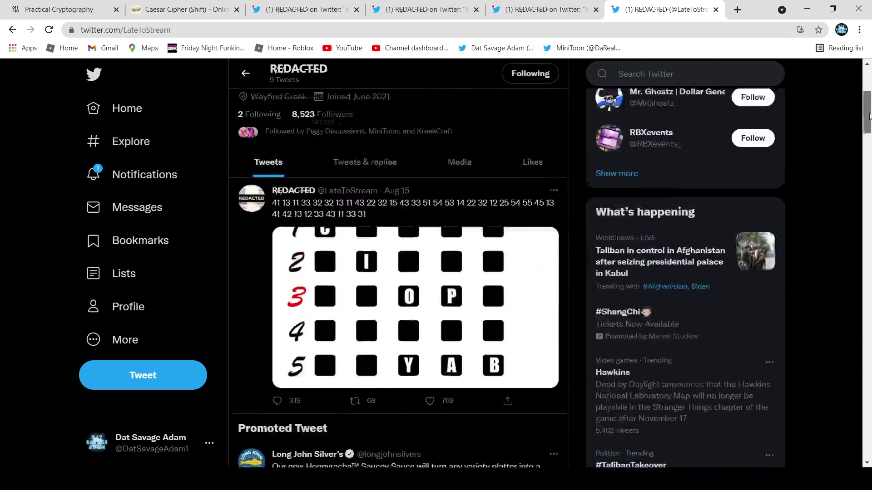
{"action": "scroll", "coordinate": [860, 101], "scroll_direction": "up", "scroll_amount": 5}
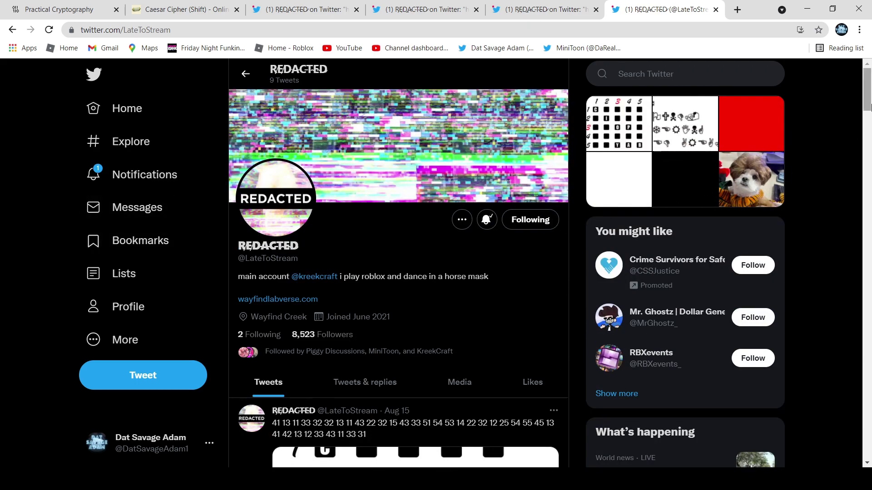
{"action": "left_click_drag", "start_coordinate": [869, 103], "coordinate": [869, 285]}
Step: Raise the Aug 14 video's volume to about 60%, then mute it again
{"action": "mouse_move", "coordinate": [529, 370]}
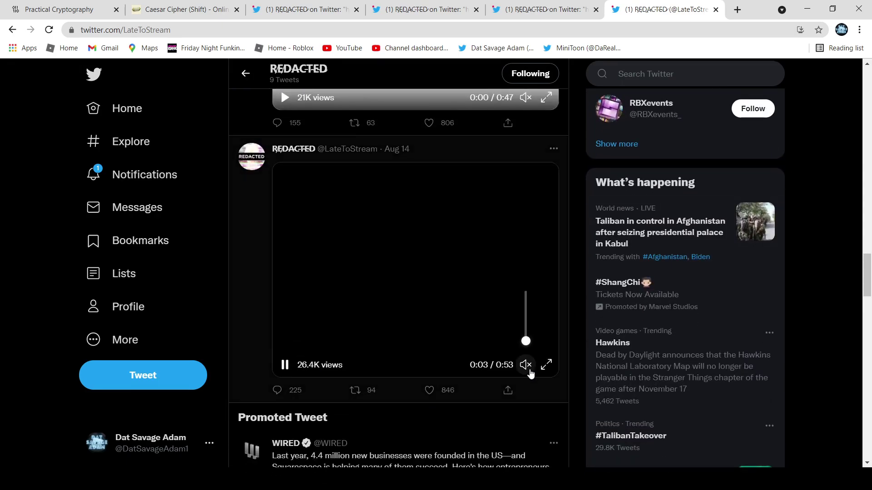
{"action": "left_click_drag", "start_coordinate": [525, 341], "coordinate": [522, 321]}
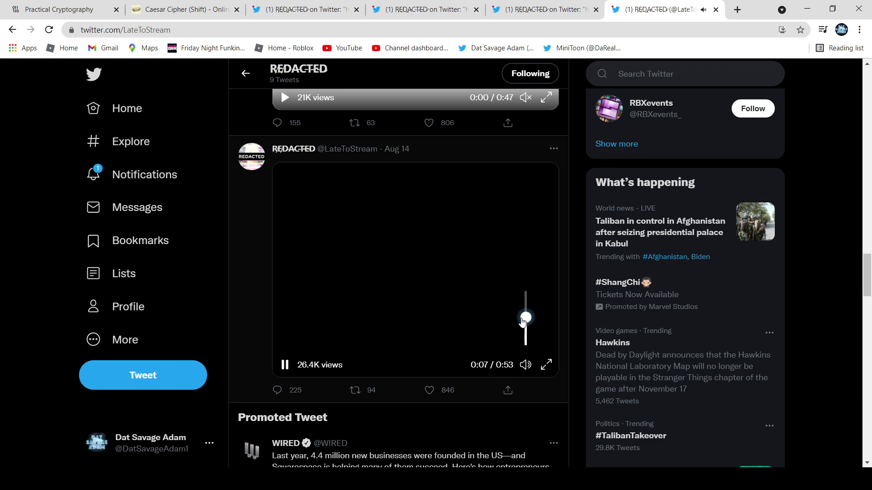
{"action": "left_click_drag", "start_coordinate": [522, 327], "coordinate": [525, 346]}
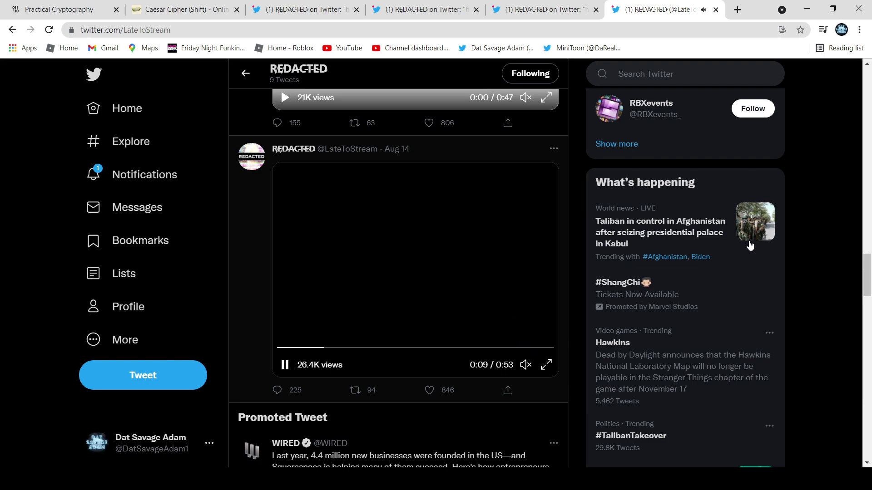
Step: View the Morse decoding photo in the third tab, then return to the LateToStream profile
{"action": "left_click", "coordinate": [288, 5]}
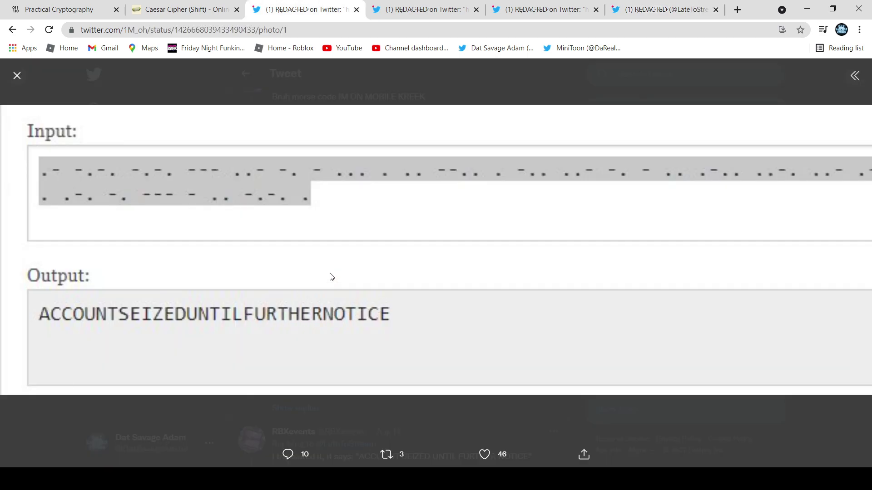
{"action": "left_click", "coordinate": [665, 9]}
{"action": "scroll", "coordinate": [869, 268], "scroll_direction": "up", "scroll_amount": 3}
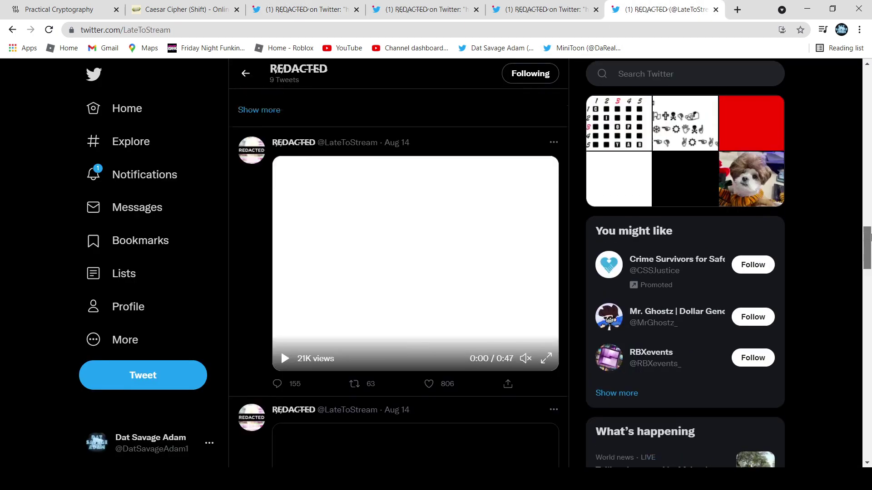
Step: Open the 0:47 video tweet, unmute it and raise its volume, then go back to the profile
{"action": "left_click", "coordinate": [246, 338]}
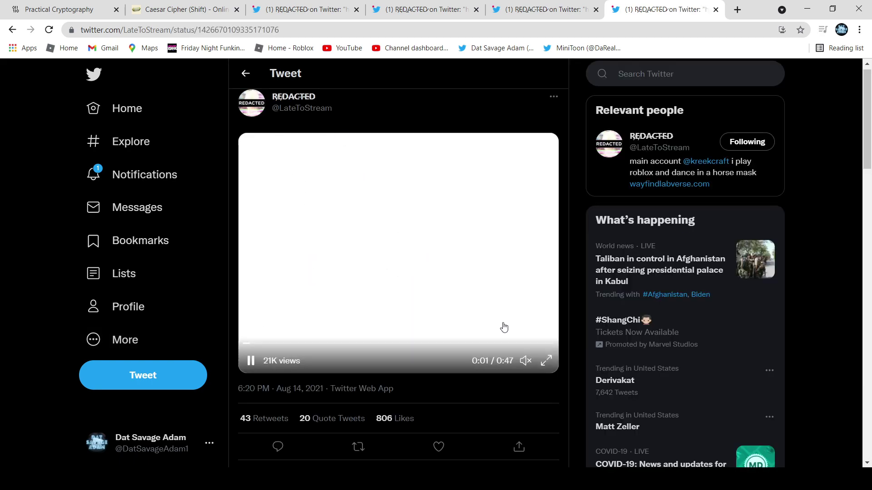
{"action": "left_click", "coordinate": [525, 360]}
{"action": "left_click_drag", "start_coordinate": [526, 320], "coordinate": [524, 350]}
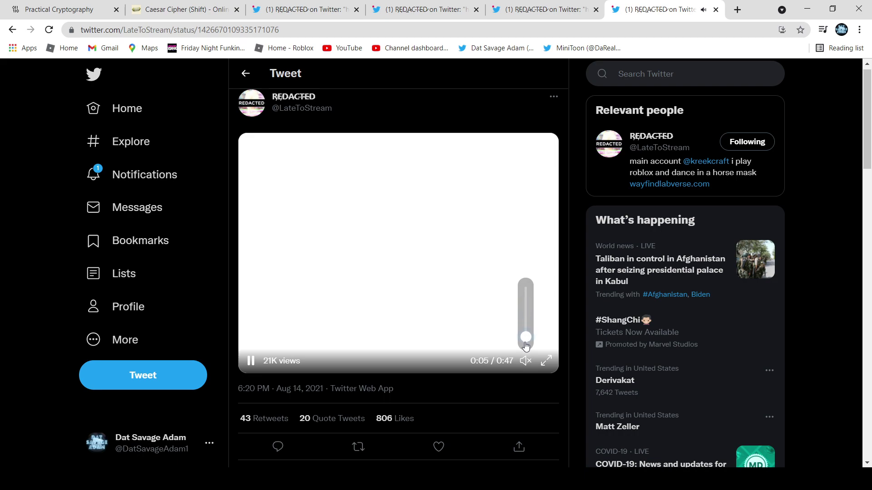
{"action": "left_click", "coordinate": [249, 75]}
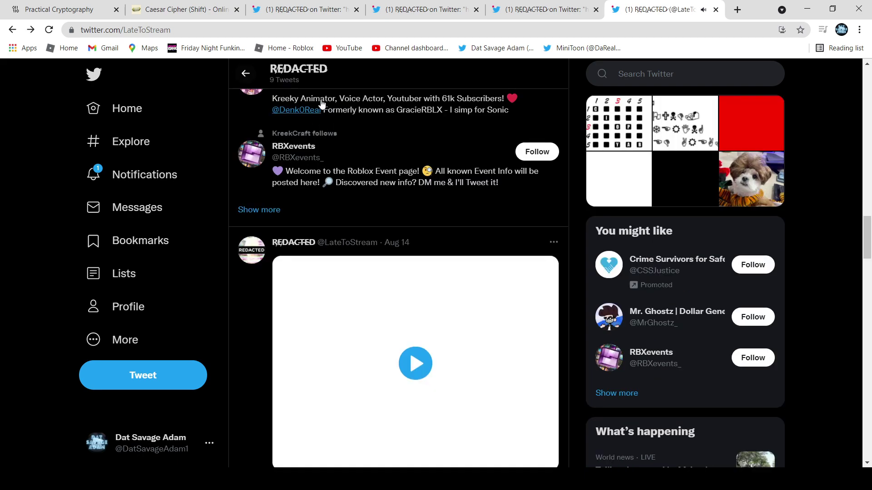
Step: Check the Morse audio decoder photo in the fourth tab, then return to the LateToStream tab
{"action": "left_click", "coordinate": [397, 12]}
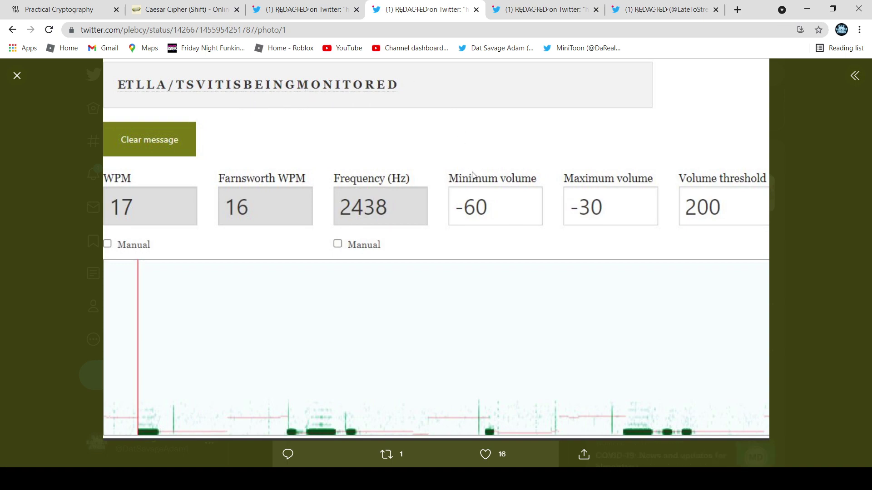
{"action": "left_click", "coordinate": [656, 14]}
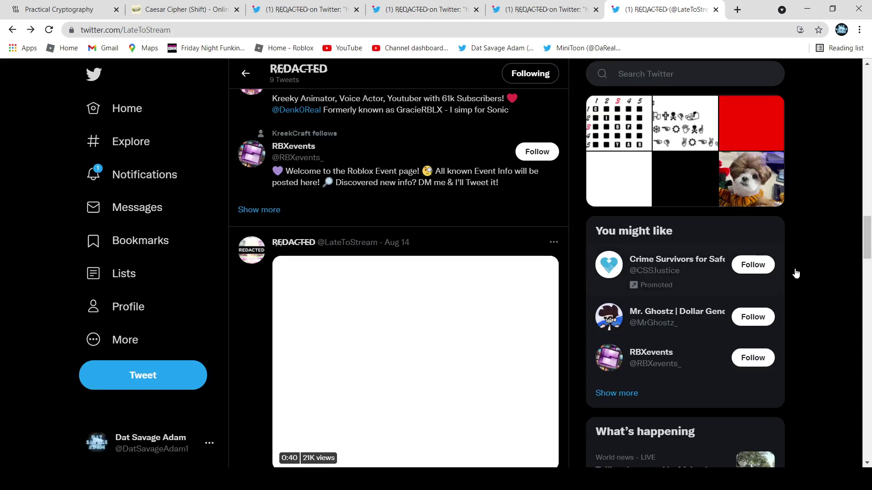
{"action": "scroll", "coordinate": [389, 221], "scroll_direction": "up", "scroll_amount": 2}
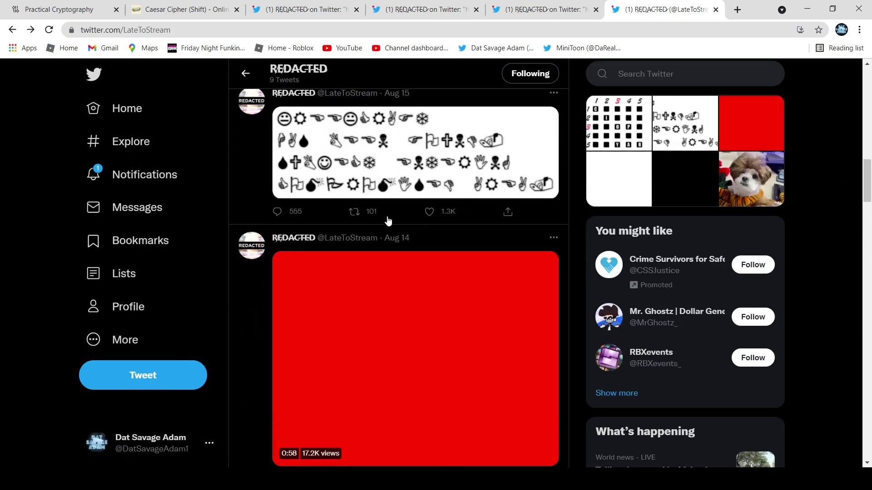
Step: Open the red Aug 14 video tweet, go back, and turn its volume up on the profile
{"action": "left_click", "coordinate": [253, 277]}
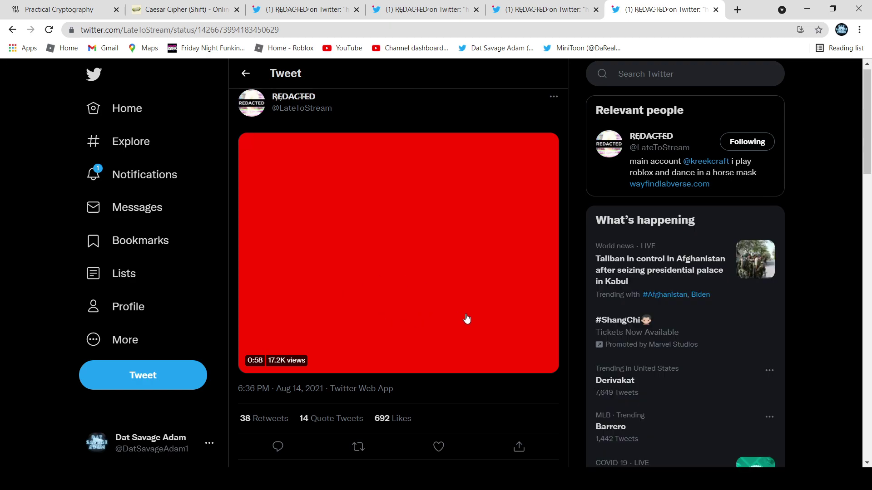
{"action": "left_click", "coordinate": [247, 77]}
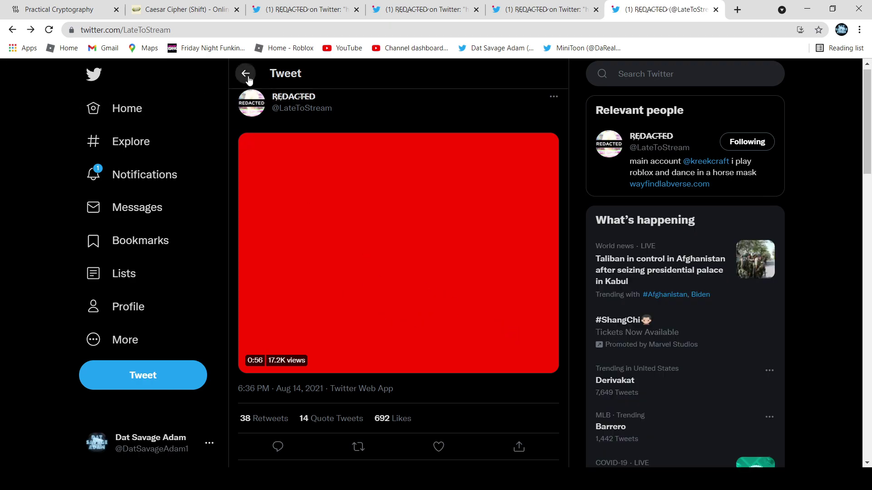
{"action": "mouse_move", "coordinate": [529, 450]}
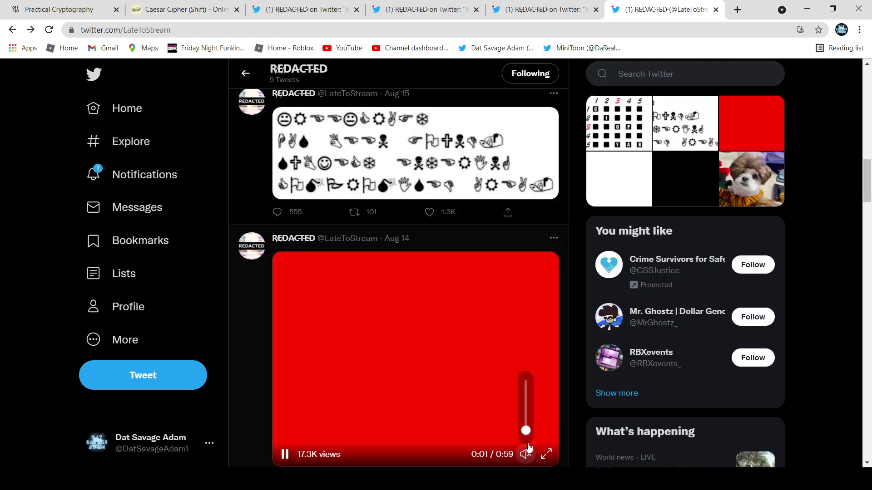
{"action": "mouse_move", "coordinate": [526, 431]}
{"action": "left_mouse_down"}
{"action": "mouse_move", "coordinate": [524, 403]}
{"action": "mouse_move", "coordinate": [525, 435]}
{"action": "left_mouse_up"}
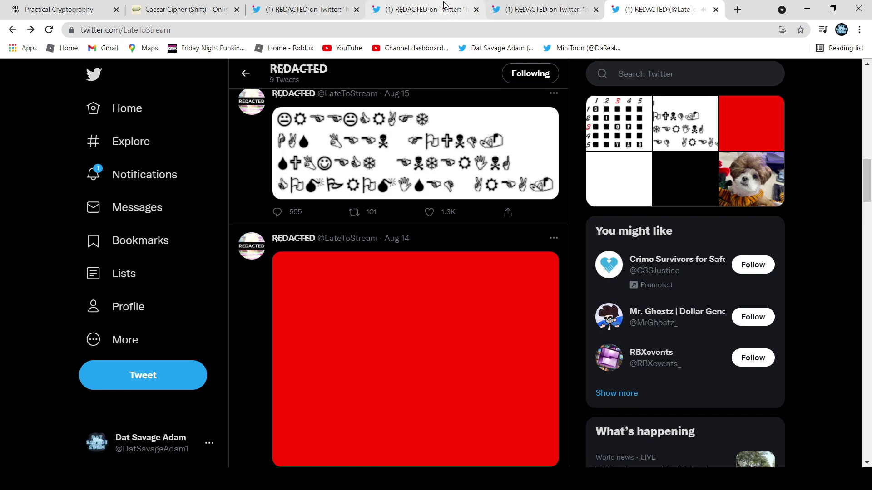
Step: Read the photo decoding to 'LOCATION NOT FOUND. EXPANDING SEARCH.' and go back to LateToStream's timeline
{"action": "left_click", "coordinate": [527, 6]}
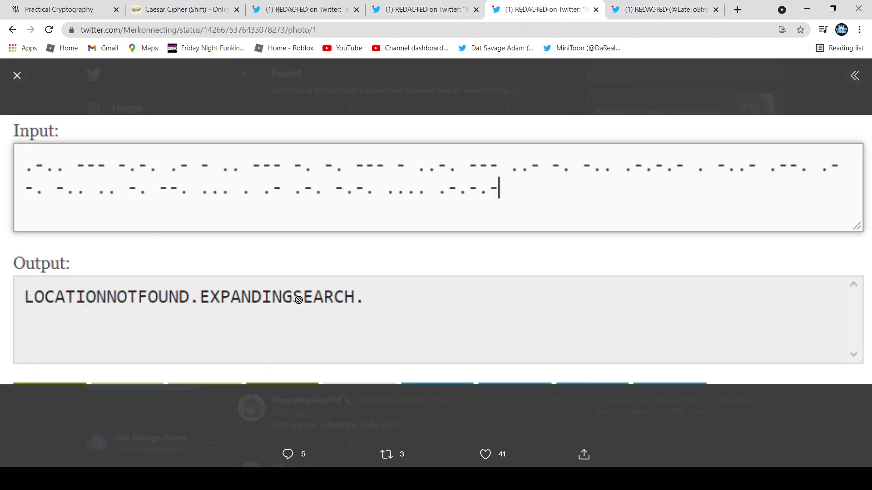
{"action": "left_click", "coordinate": [17, 76]}
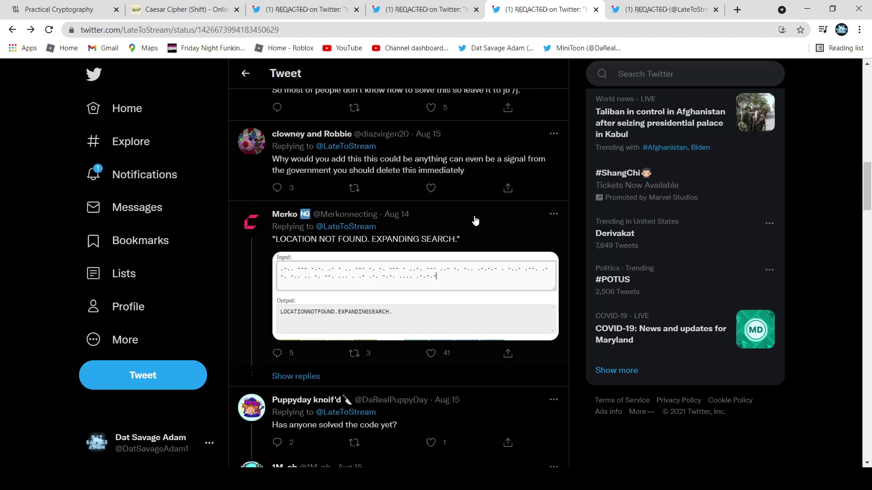
{"action": "scroll", "coordinate": [247, 124], "scroll_direction": "up", "scroll_amount": 15}
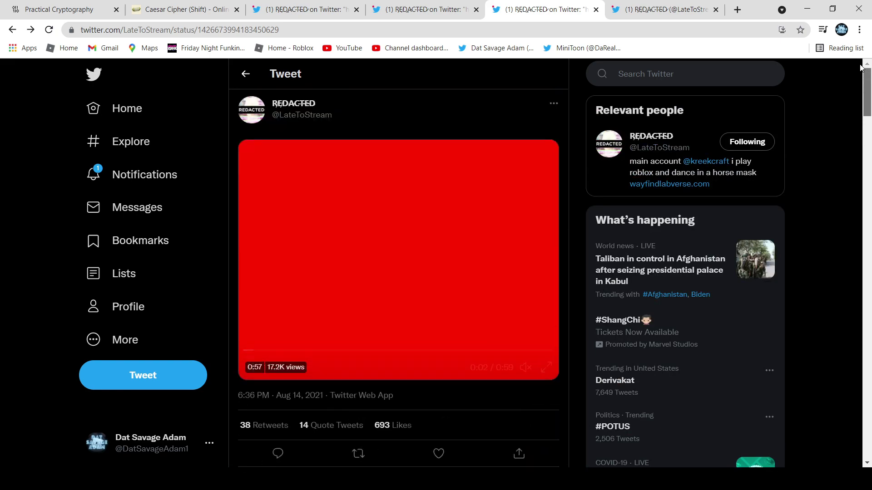
{"action": "left_click", "coordinate": [245, 75]}
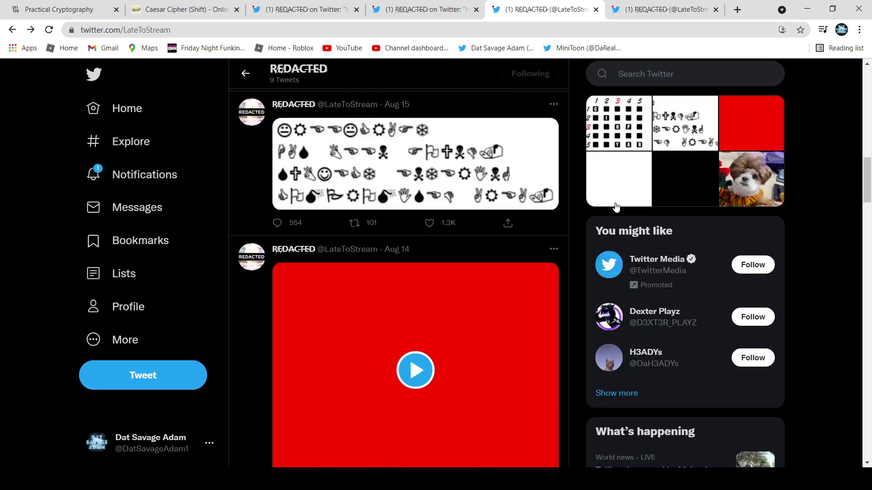
Step: Open the Aug 15 emoji tweet and select the reply's decoded text 'KREEKCRAFT HAS BEEN FOUND'
{"action": "scroll", "coordinate": [338, 200], "scroll_direction": "down", "scroll_amount": 4}
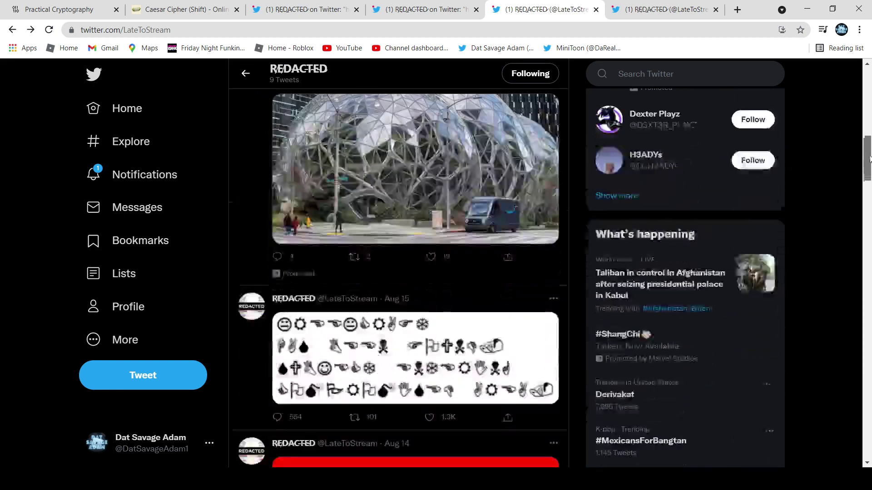
{"action": "left_click", "coordinate": [253, 241]}
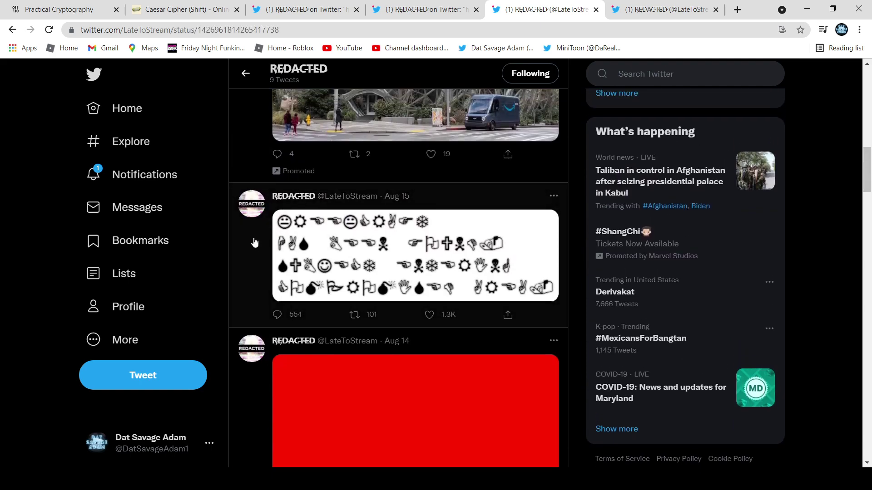
{"action": "left_click_drag", "start_coordinate": [868, 133], "coordinate": [869, 164]}
{"action": "scroll", "coordinate": [651, 199], "scroll_direction": "down", "scroll_amount": 1}
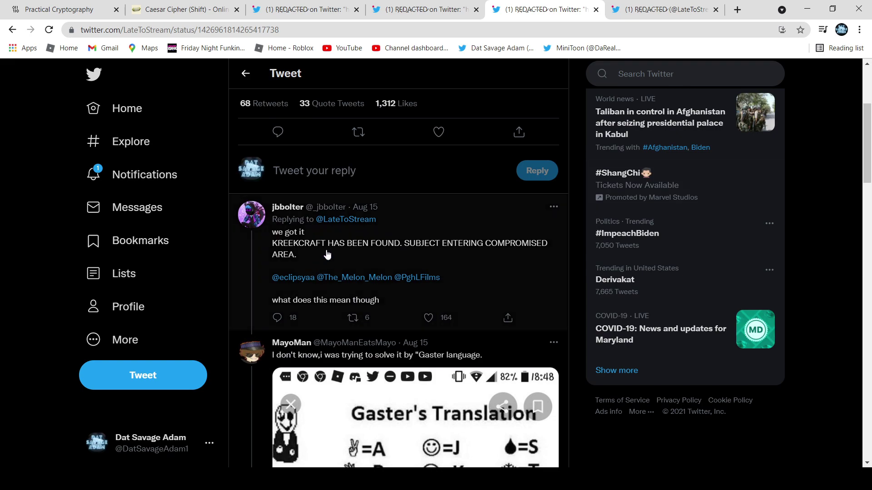
{"action": "left_click_drag", "start_coordinate": [327, 254], "coordinate": [273, 233]}
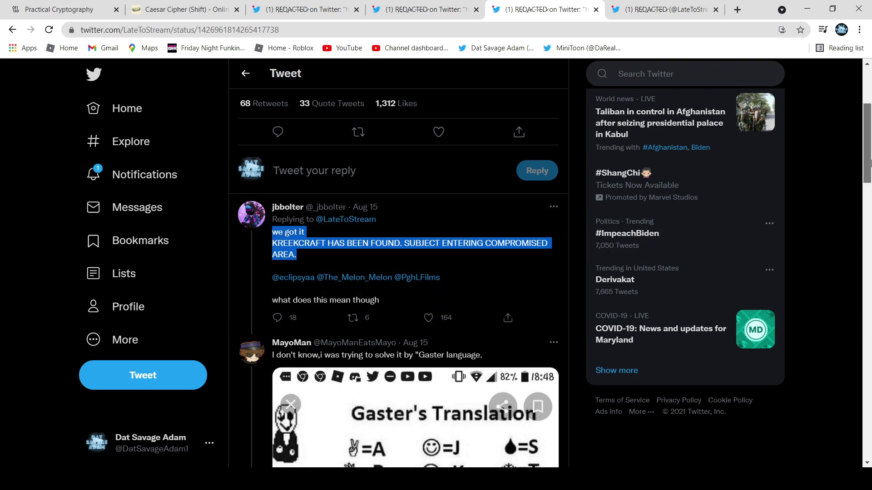
{"action": "left_click_drag", "start_coordinate": [866, 133], "coordinate": [858, 97]}
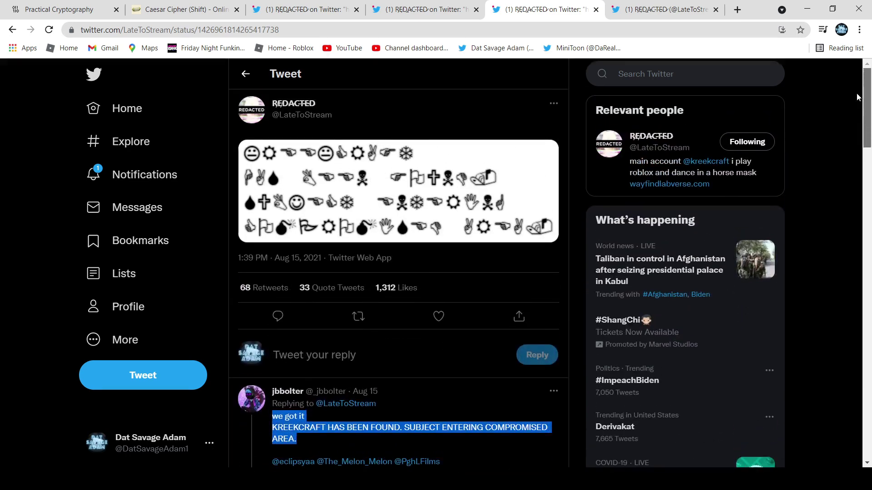
Step: Return to the LateToStream timeline and scroll to the pinned number-grid cipher tweet
{"action": "left_click", "coordinate": [245, 73]}
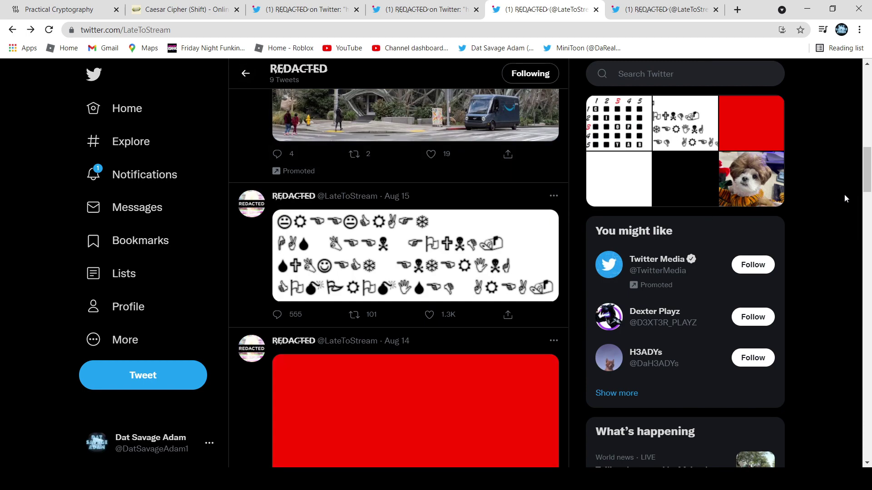
{"action": "left_click_drag", "start_coordinate": [866, 168], "coordinate": [868, 110]}
{"action": "scroll", "coordinate": [868, 110], "scroll_direction": "down", "scroll_amount": 2}
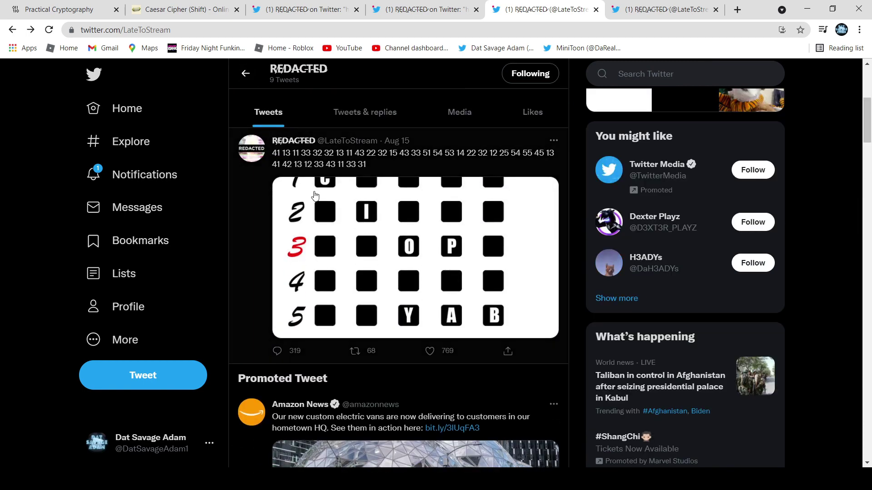
{"action": "left_click", "coordinate": [287, 229]}
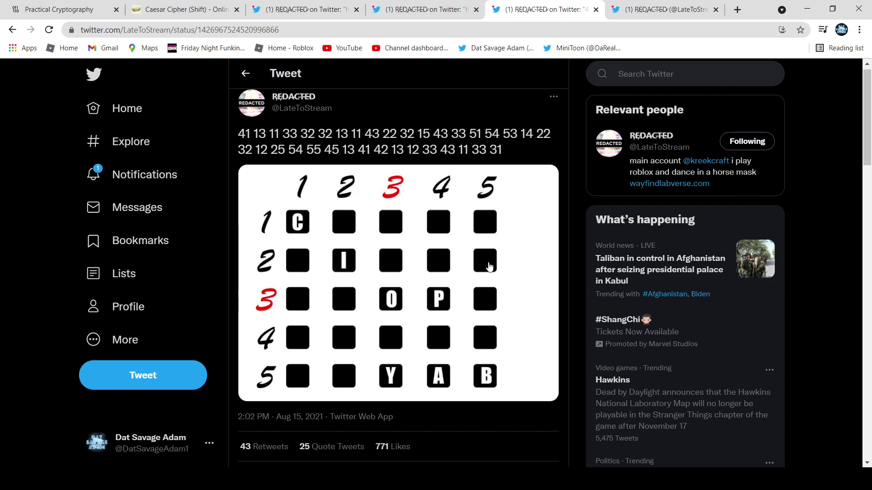
{"action": "left_click_drag", "start_coordinate": [868, 129], "coordinate": [871, 257]}
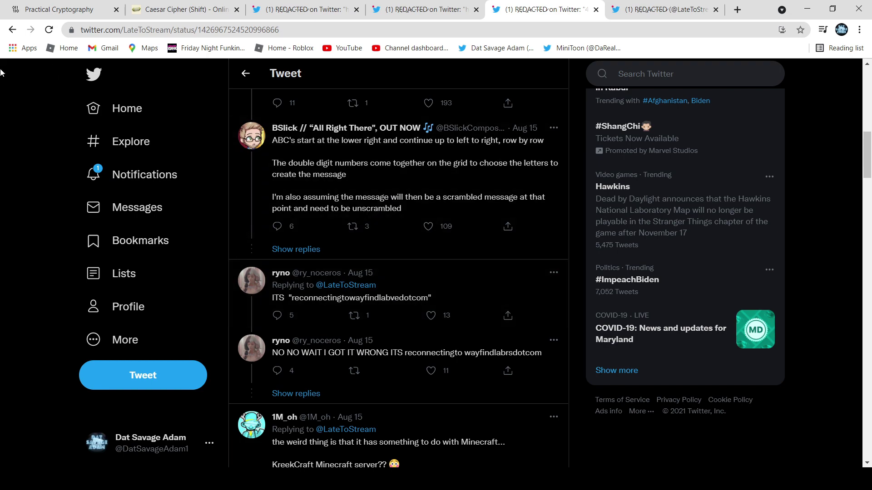
{"action": "left_click", "coordinate": [11, 31]}
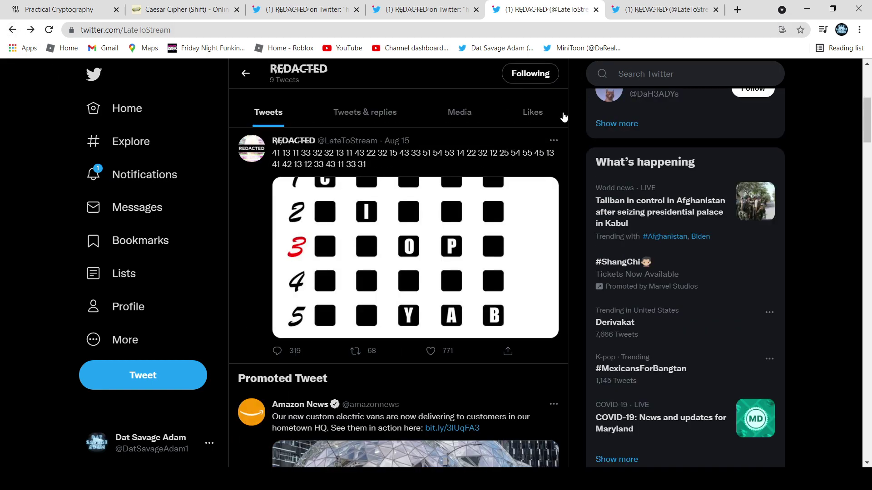
Step: Scroll up to LateToStream's bio and follow its wayfindlabverse.com link in a new tab
{"action": "left_click", "coordinate": [869, 86]}
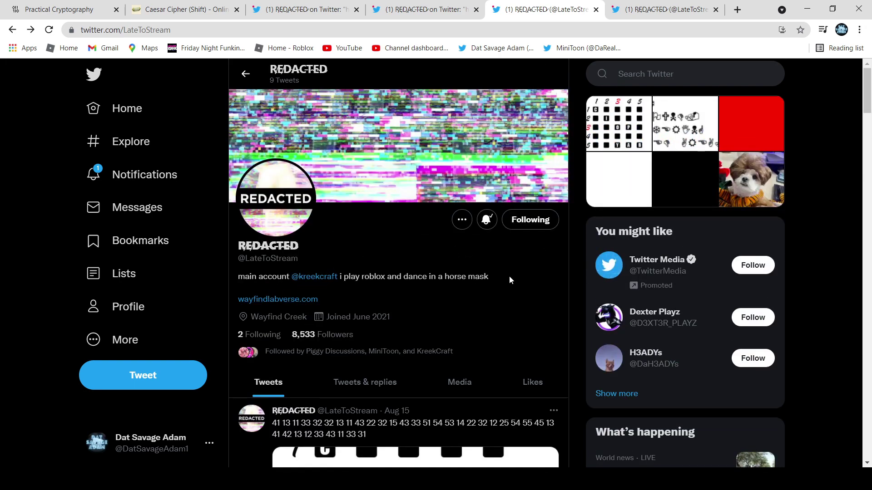
{"action": "left_click", "coordinate": [269, 300]}
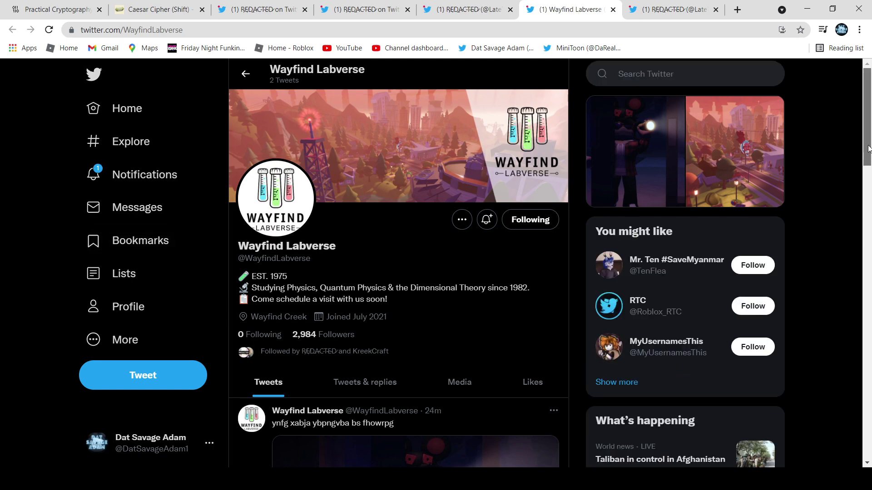
Step: Select Wayfind Labverse's second tweet and compare it with the Base64 decoding on Practical Cryptography
{"action": "left_click_drag", "start_coordinate": [868, 149], "coordinate": [868, 271]}
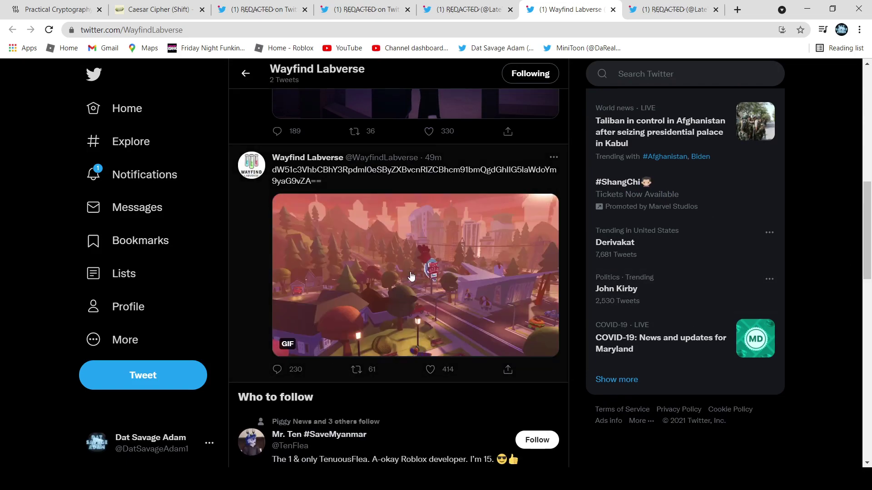
{"action": "left_click_drag", "start_coordinate": [320, 182], "coordinate": [59, 5]}
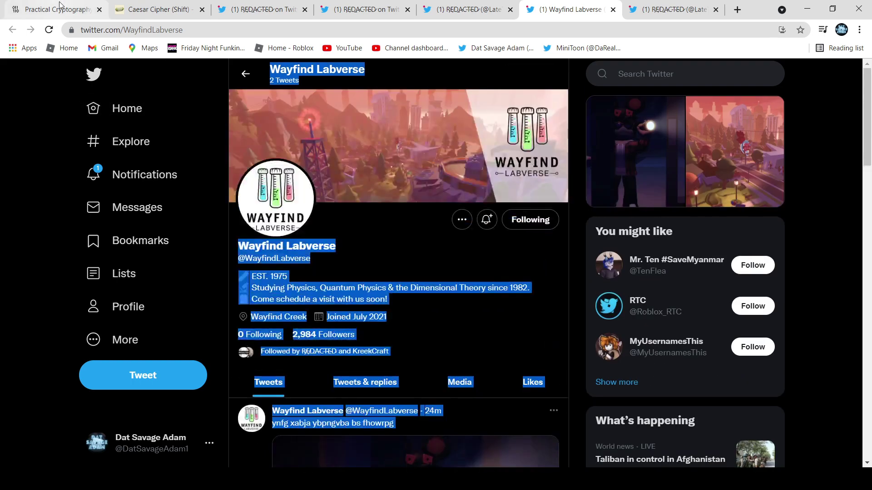
{"action": "left_click", "coordinate": [51, 9]}
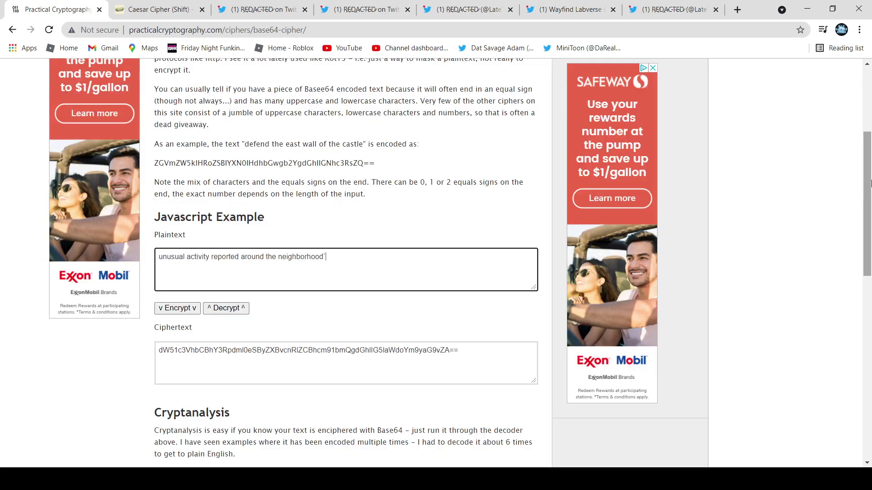
{"action": "scroll", "coordinate": [380, 282], "scroll_direction": "down", "scroll_amount": 1}
{"action": "left_click_drag", "start_coordinate": [459, 324], "coordinate": [83, 320]}
{"action": "left_click_drag", "start_coordinate": [327, 231], "coordinate": [123, 233]}
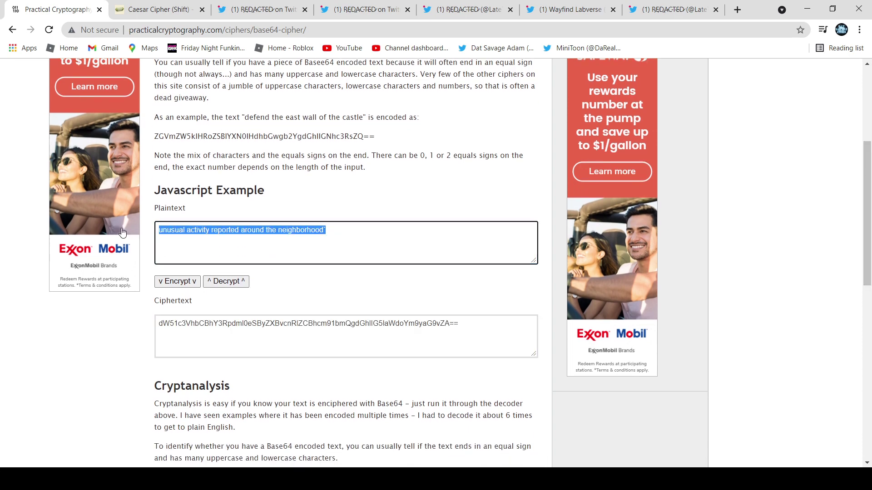
Step: Switch to the Wayfind Labverse tab, clear the selection, and scroll through both of its tweets
{"action": "left_click", "coordinate": [659, 9]}
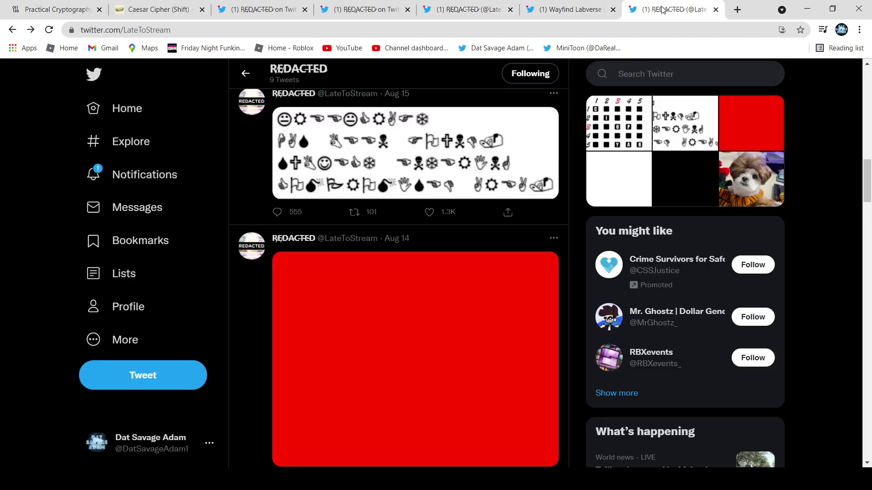
{"action": "left_click", "coordinate": [554, 13]}
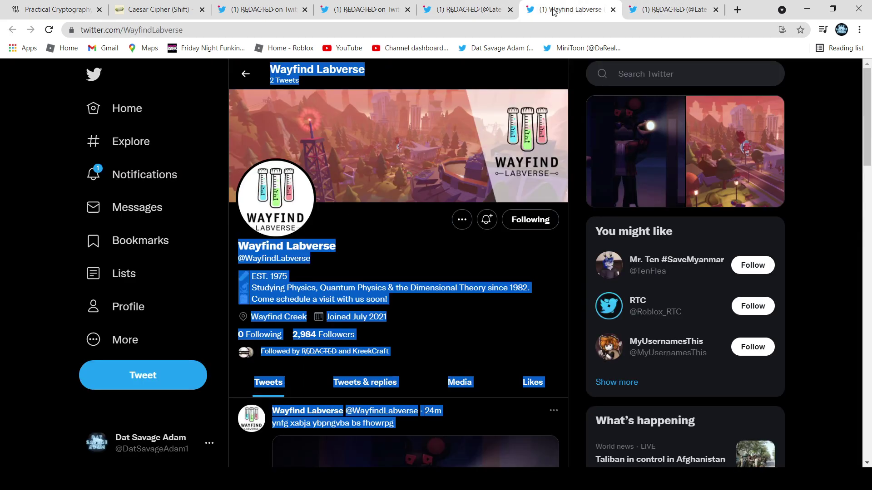
{"action": "left_click", "coordinate": [407, 252]}
{"action": "left_click_drag", "start_coordinate": [867, 109], "coordinate": [869, 220]}
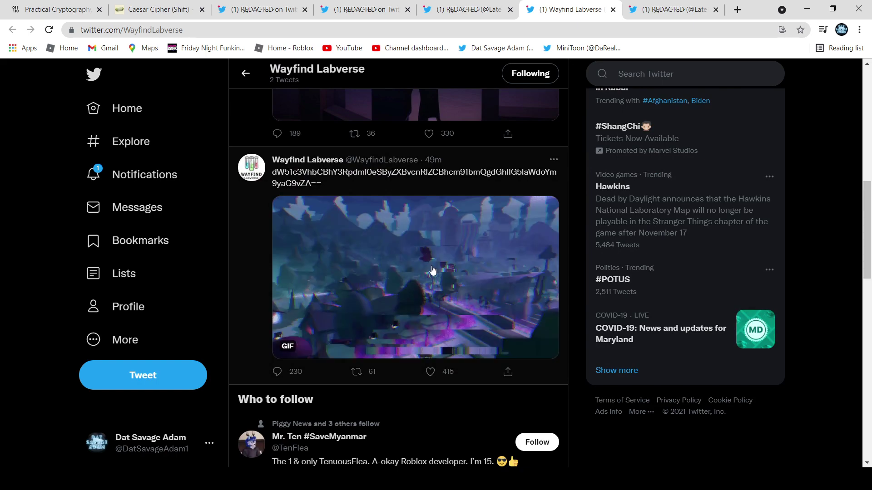
{"action": "left_click_drag", "start_coordinate": [870, 217], "coordinate": [869, 147]}
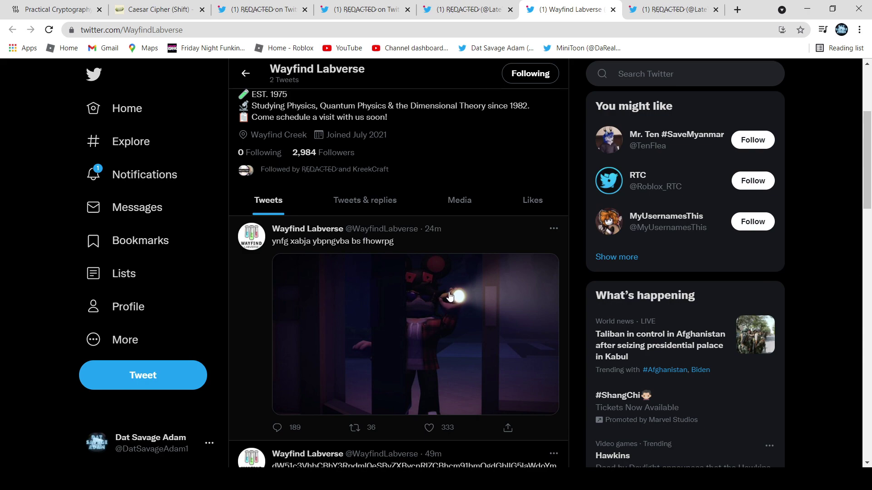
Step: Decrypt the ciphertext on dCode with shift 13 to 'last known location of subject', then return to Wayfind Labverse
{"action": "left_click", "coordinate": [153, 10]}
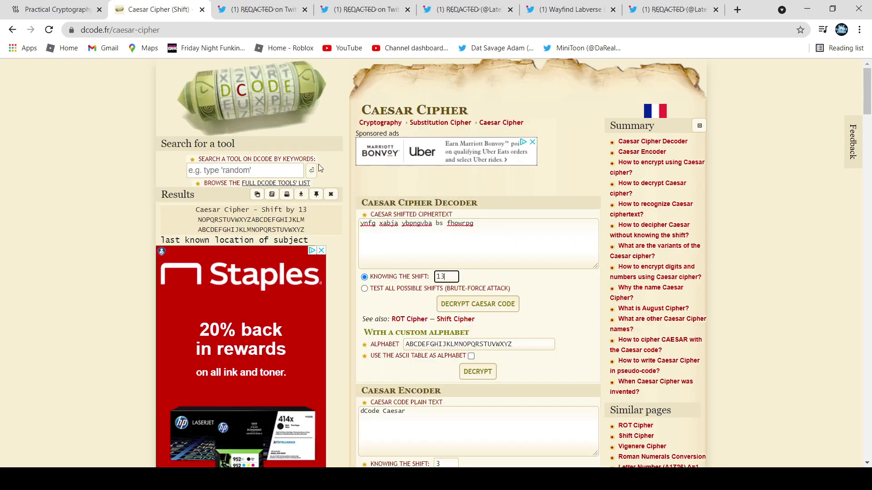
{"action": "left_click_drag", "start_coordinate": [473, 223], "coordinate": [361, 222]}
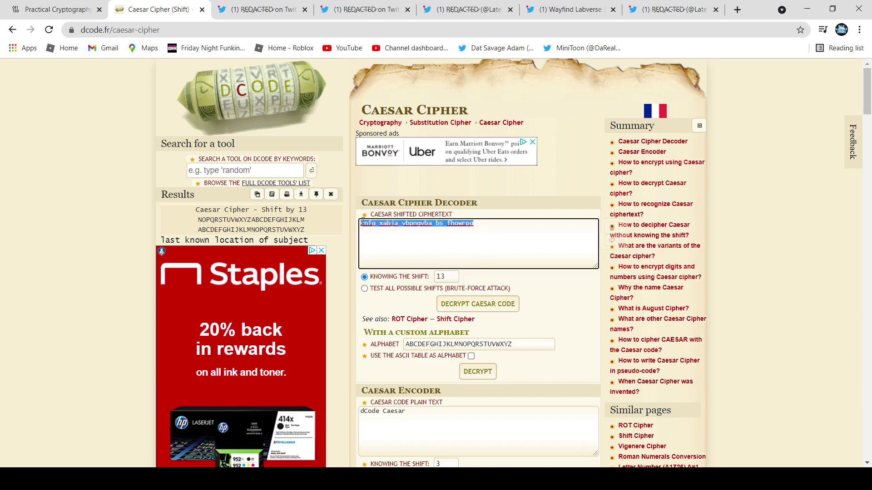
{"action": "double_click", "coordinate": [437, 279]}
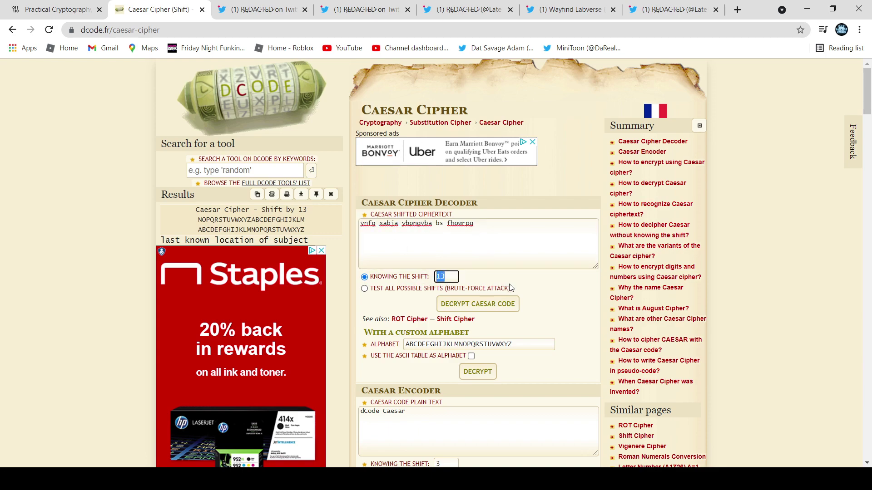
{"action": "left_click", "coordinate": [510, 306]}
{"action": "left_click", "coordinate": [464, 310]}
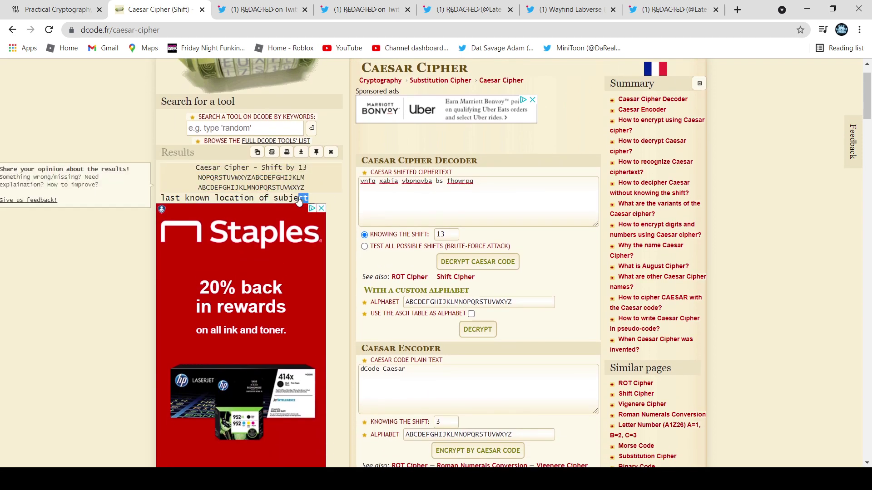
{"action": "left_click_drag", "start_coordinate": [309, 198], "coordinate": [161, 198]}
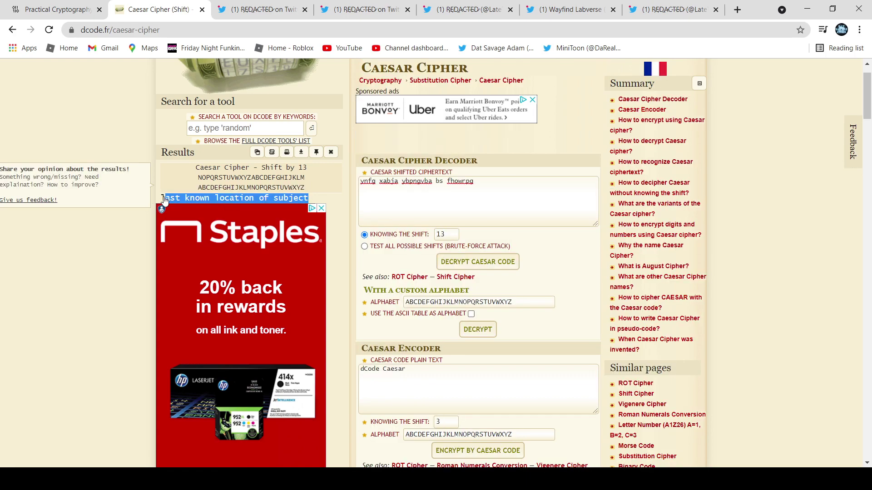
{"action": "left_click", "coordinate": [262, 9]}
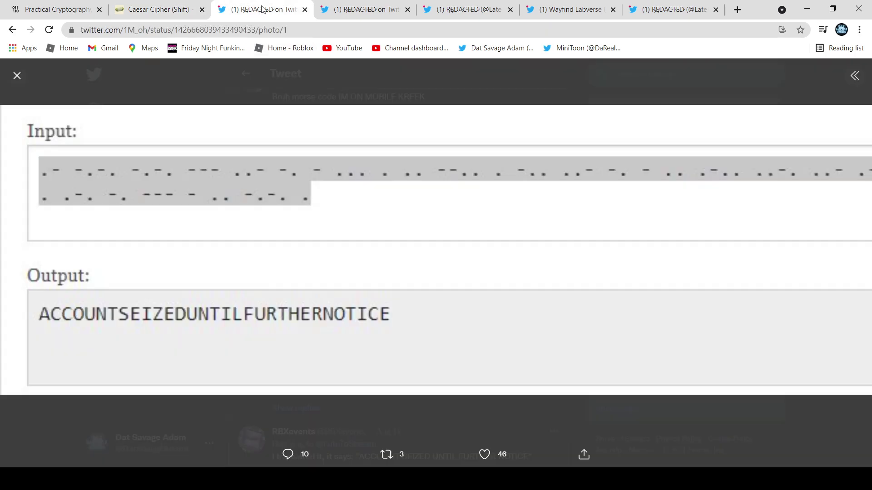
{"action": "left_click", "coordinate": [574, 10]}
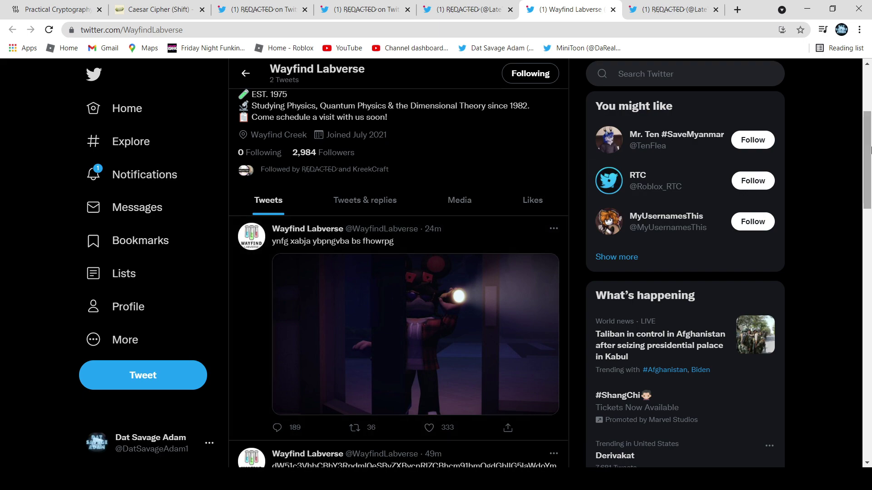
{"action": "left_click_drag", "start_coordinate": [869, 149], "coordinate": [845, 98]}
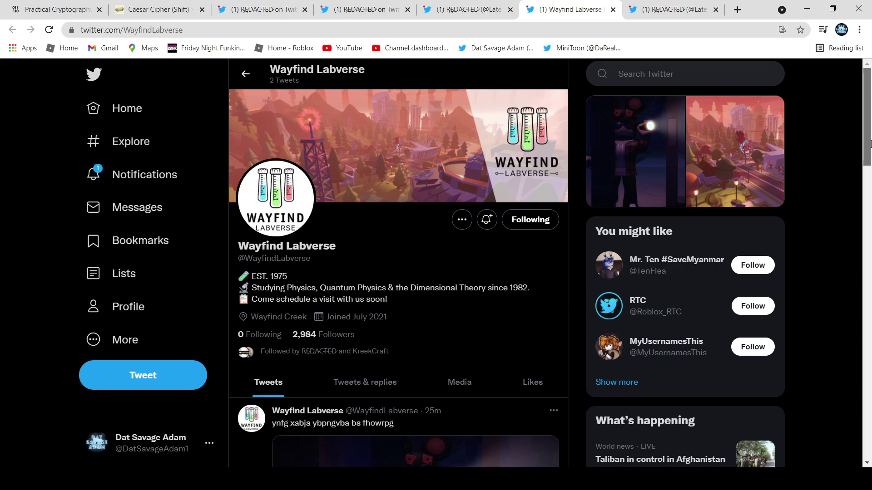
{"action": "left_click_drag", "start_coordinate": [869, 145], "coordinate": [870, 147]}
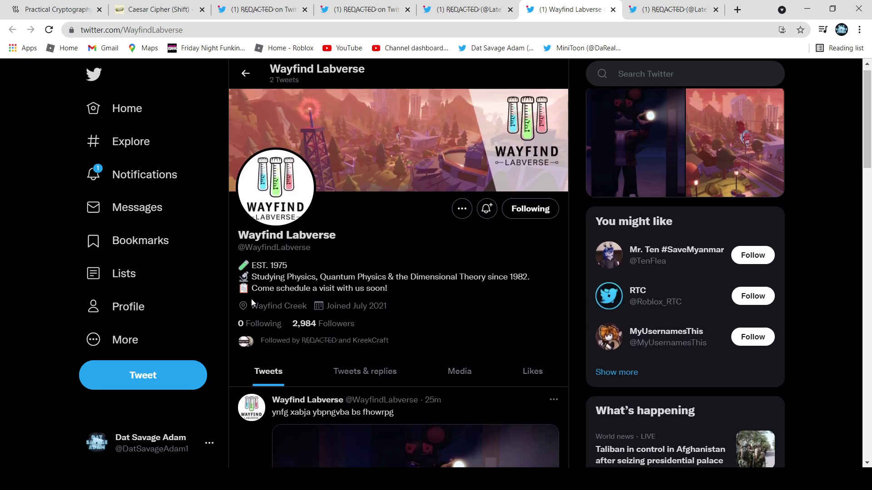
{"action": "left_click_drag", "start_coordinate": [869, 145], "coordinate": [845, 62]}
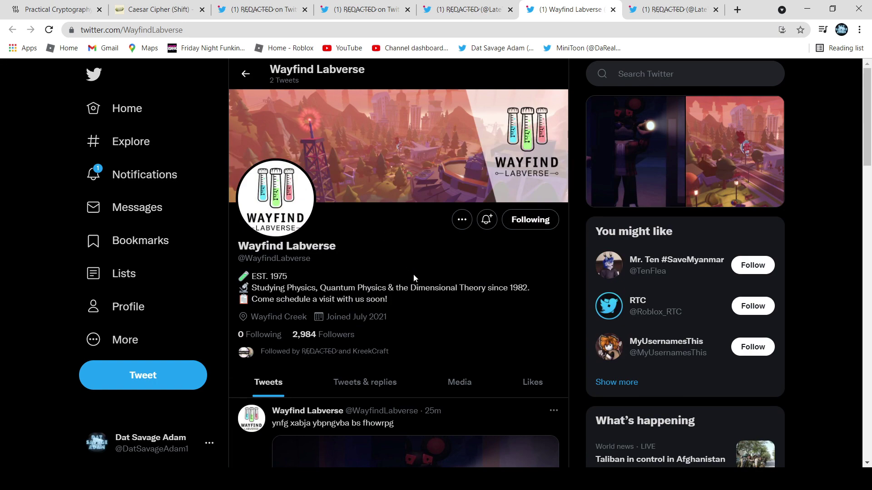
Step: Open Wayfind Labverse's town banner header photo at full size
{"action": "left_click", "coordinate": [400, 177]}
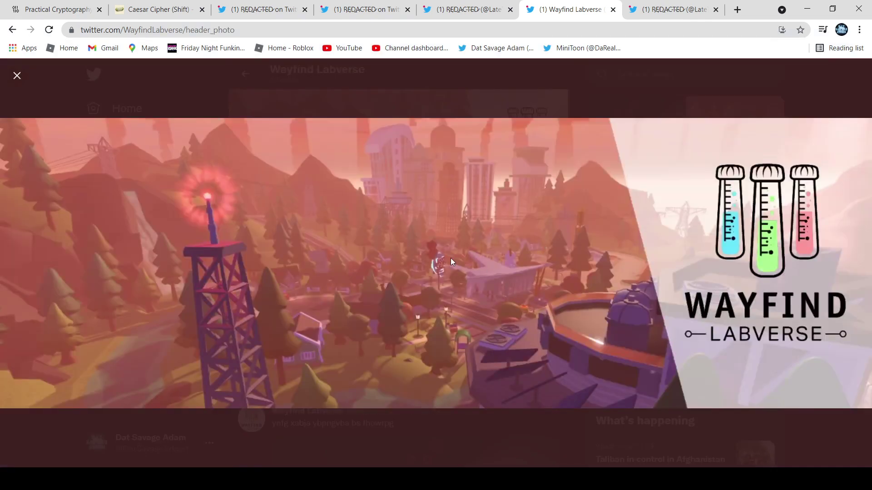